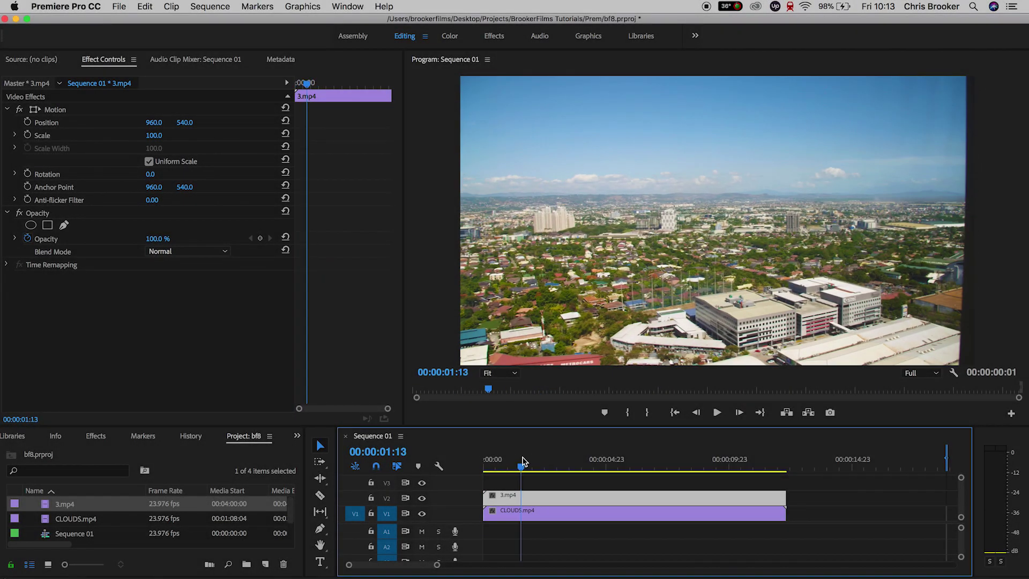
# Preview the sequence with the upper track hidden, then return the playhead to 2:22.
pyautogui.press('space')
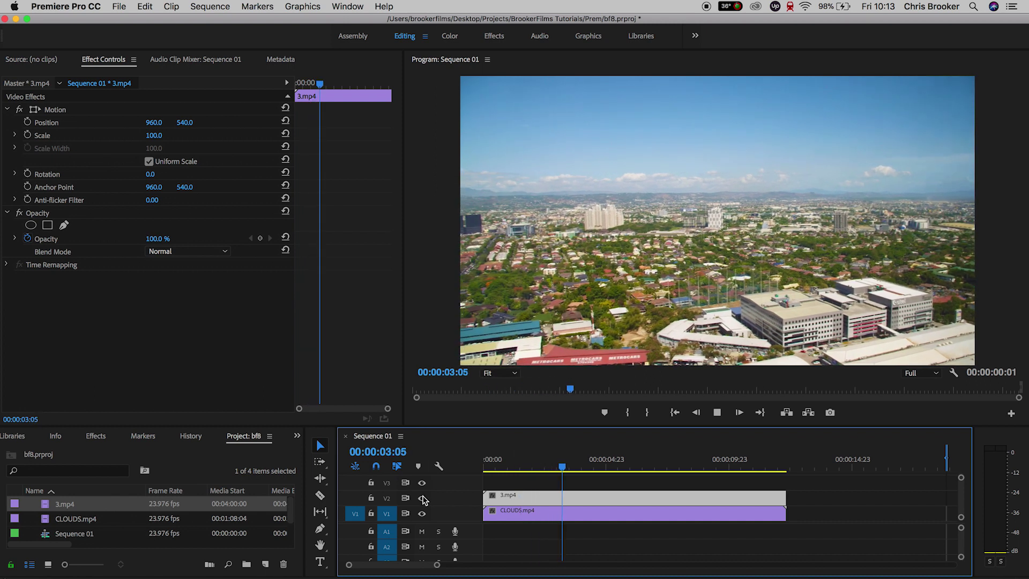
pyautogui.press('space')
pyautogui.click(421, 498)
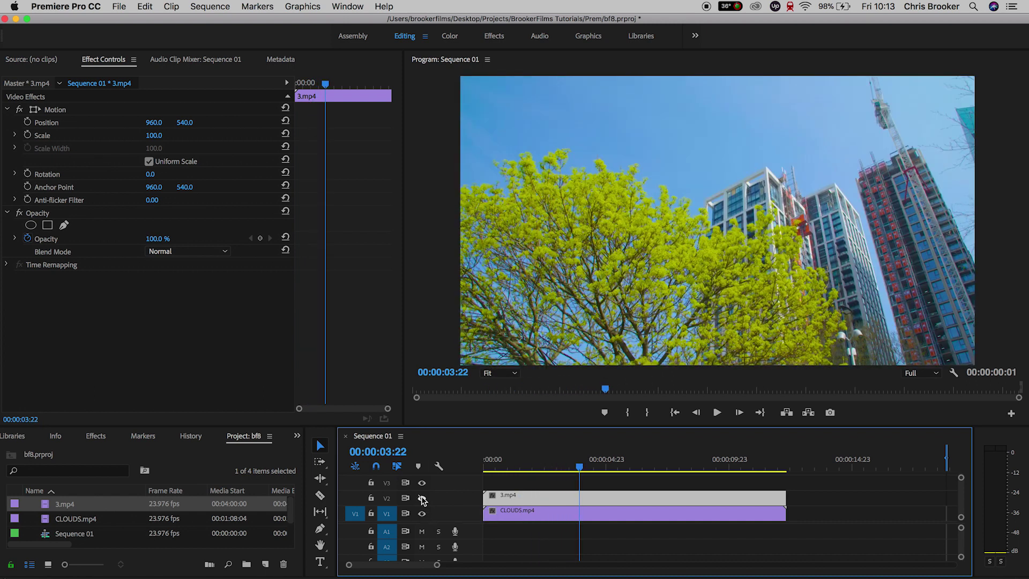
pyautogui.press('space')
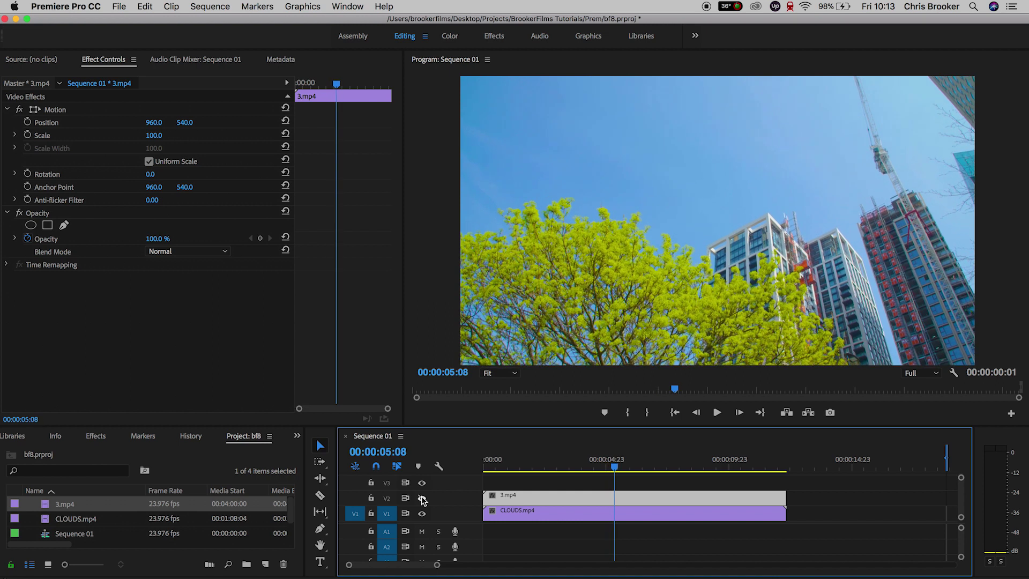
pyautogui.click(421, 500)
pyautogui.click(556, 467)
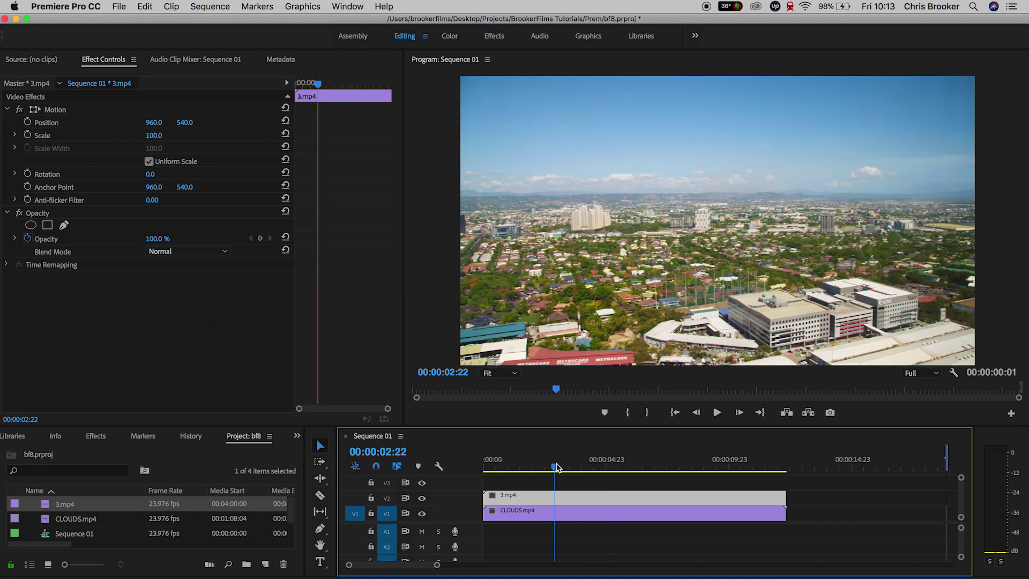
# At 50% preview zoom, draw a freeform mask around the whole frame with zero feather.
pyautogui.click(505, 374)
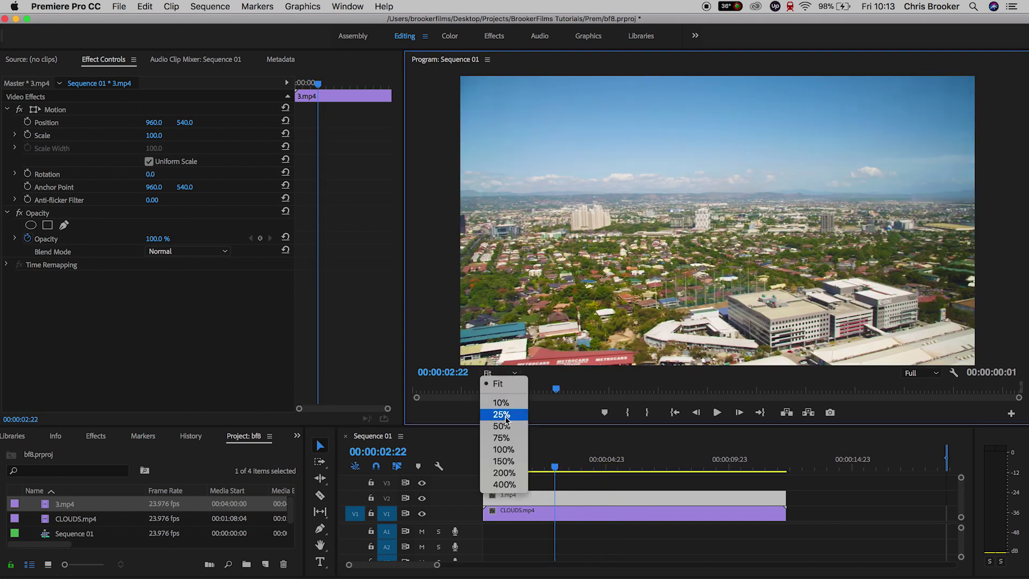
pyautogui.click(507, 427)
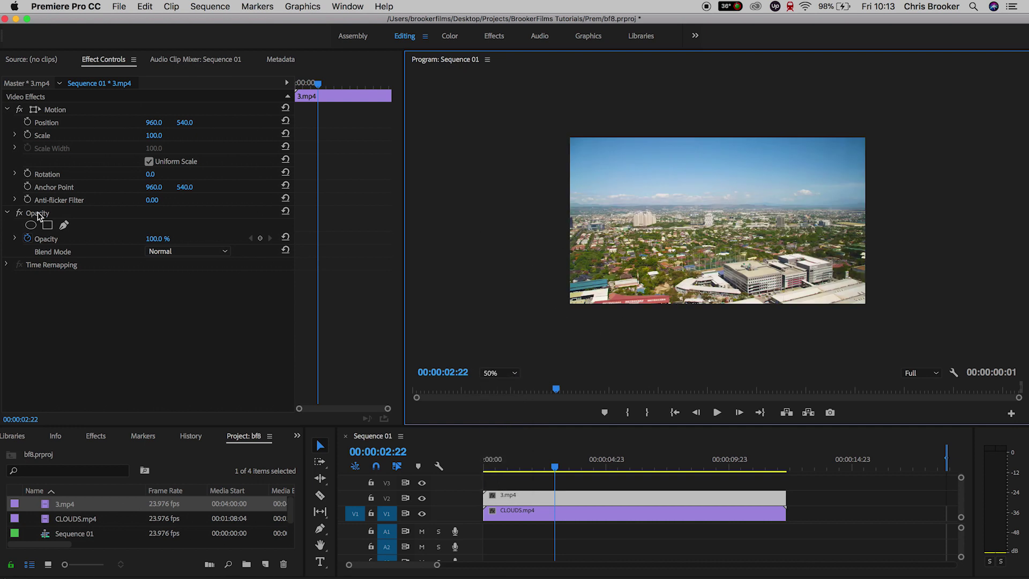
pyautogui.click(63, 227)
pyautogui.click(543, 118)
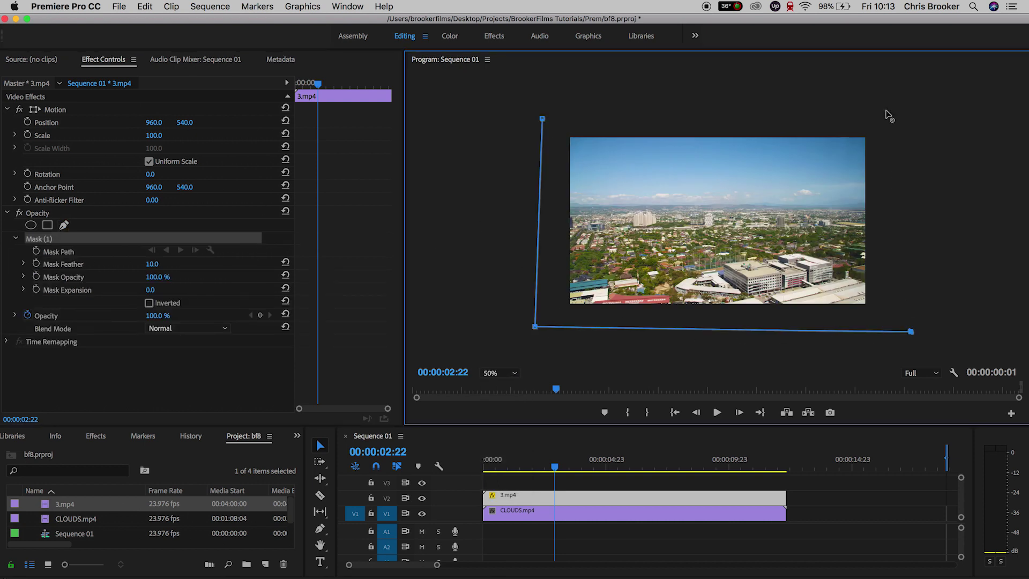
pyautogui.click(540, 119)
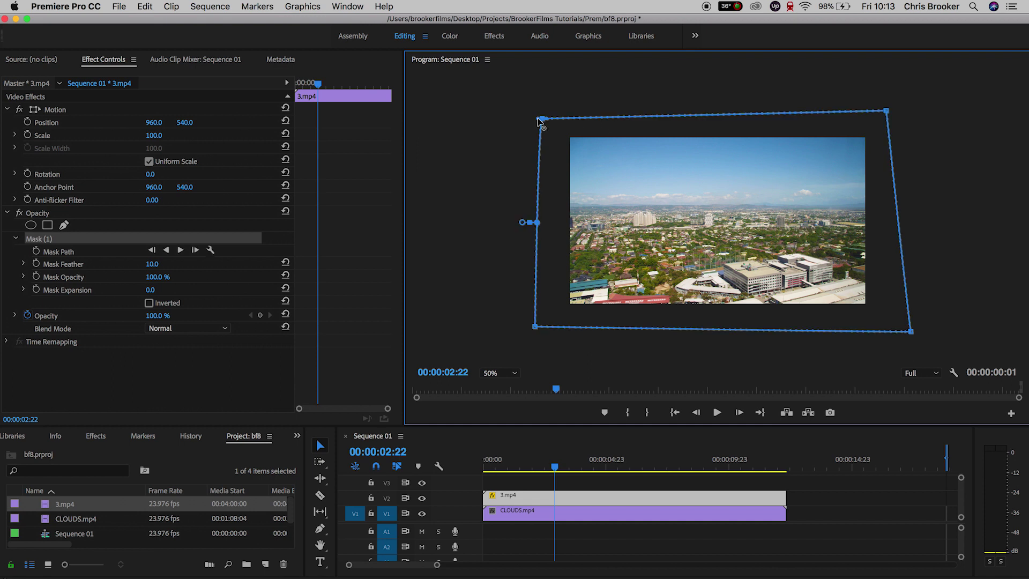
pyautogui.click(143, 266)
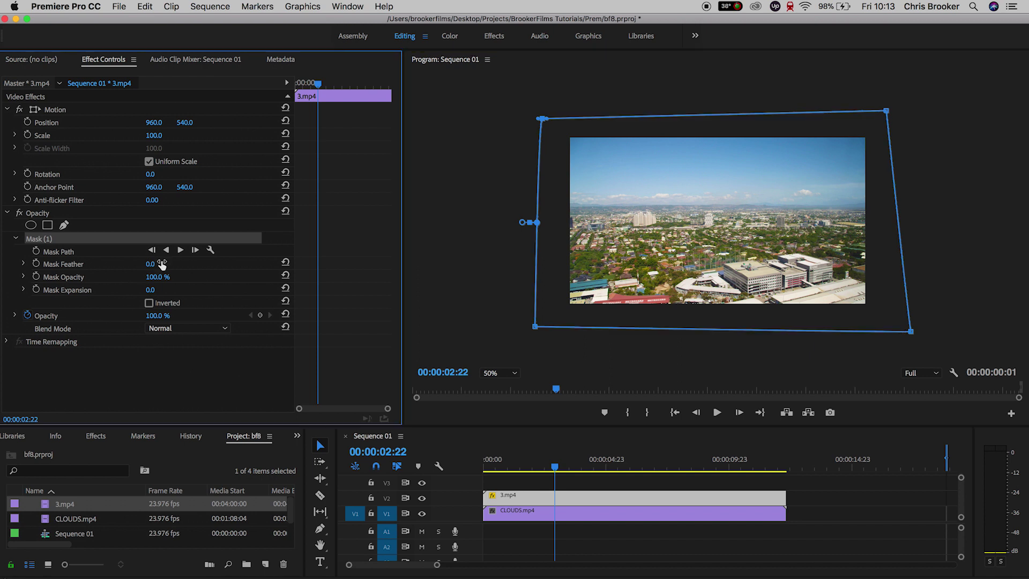
# Keyframe the mask path, drag its bottom-left corner to the top-right at 5:02, and scrub back.
pyautogui.click(36, 252)
pyautogui.click(607, 462)
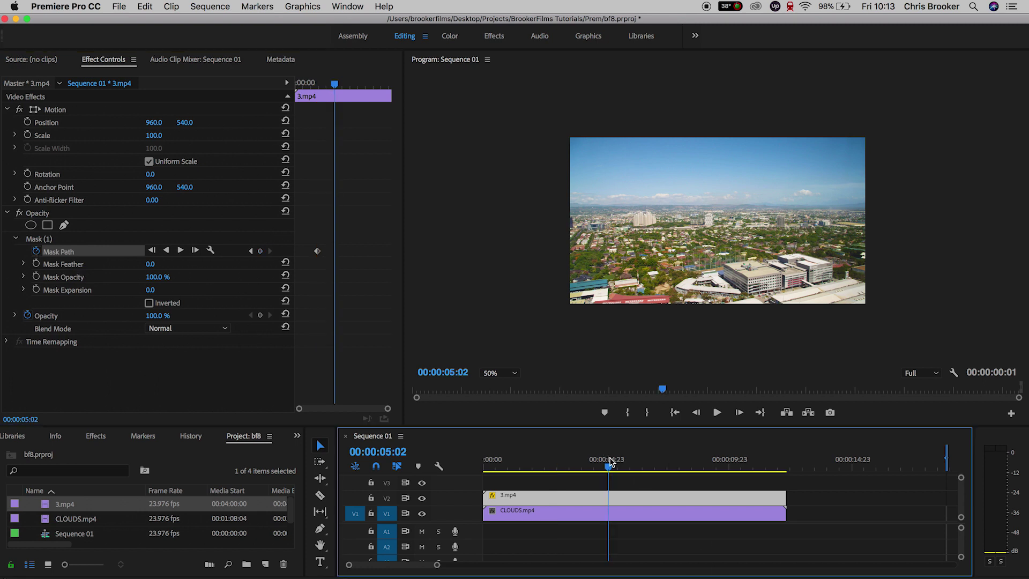
pyautogui.click(57, 241)
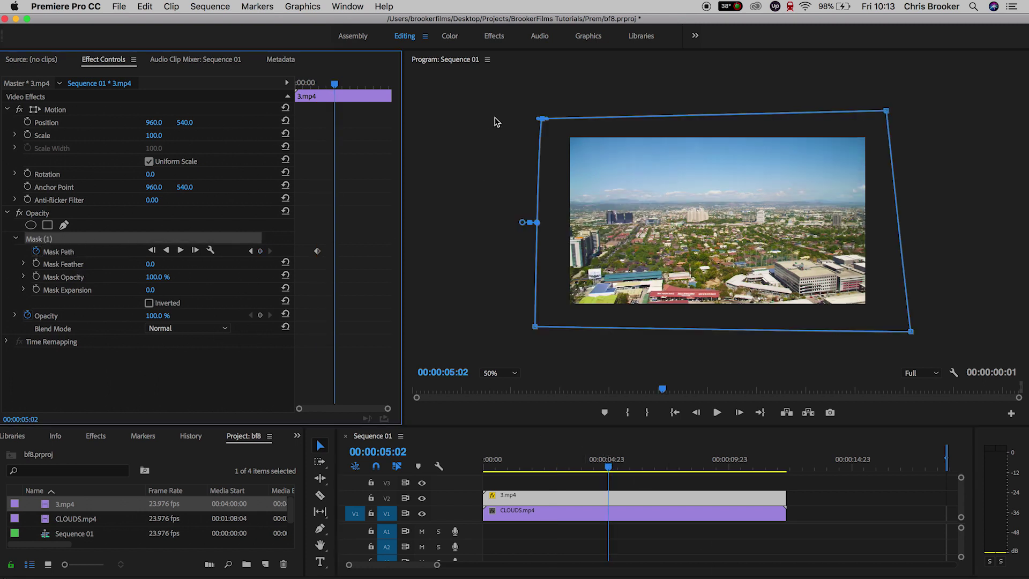
pyautogui.click(471, 295)
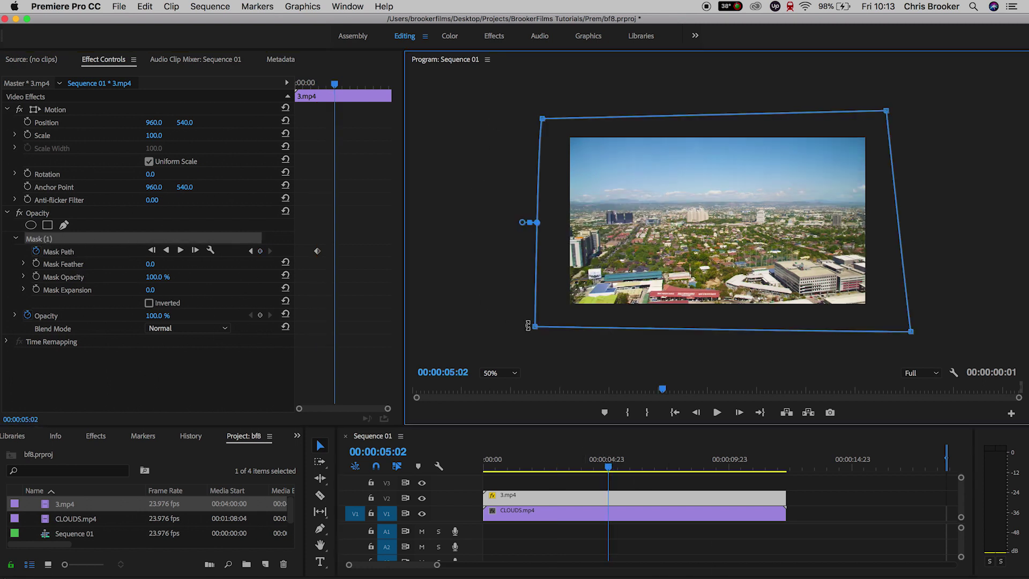
pyautogui.moveTo(538, 330); pyautogui.dragTo(870, 126)
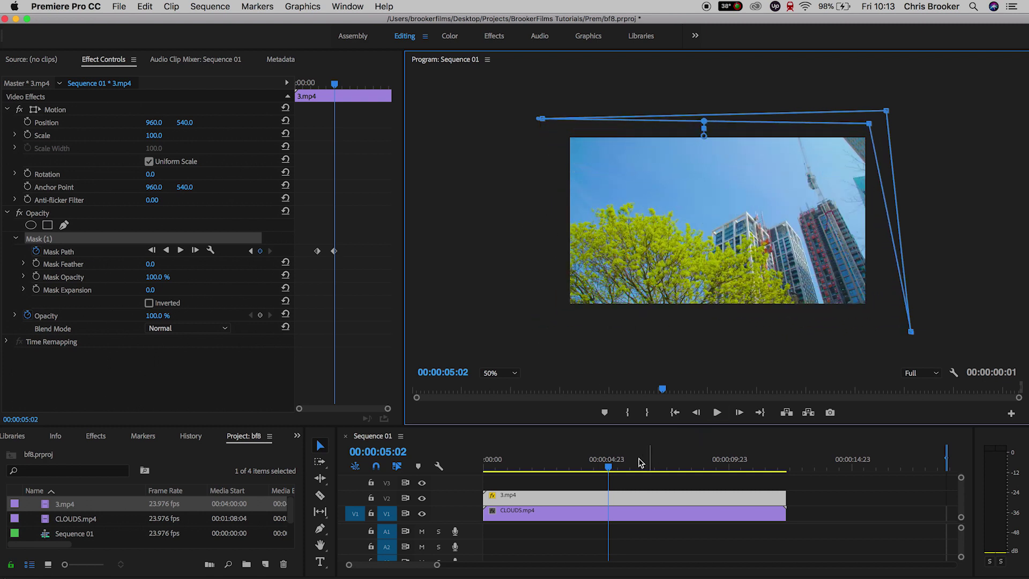
pyautogui.moveTo(609, 464); pyautogui.dragTo(547, 472)
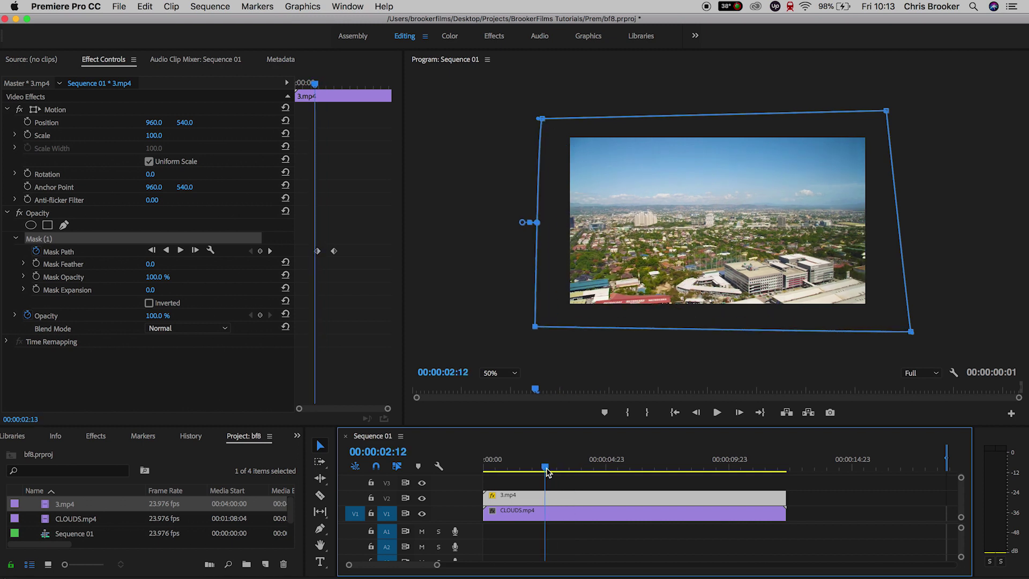
pyautogui.click(590, 486)
# Play the wipe, then return to the later mask path keyframe at 5:01.
pyautogui.press('space')
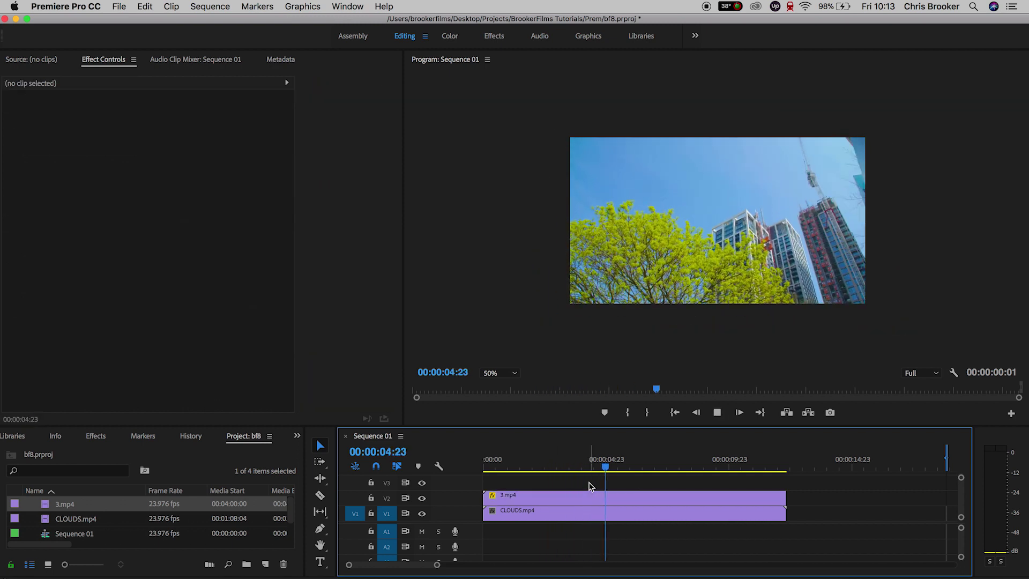
pyautogui.click(558, 494)
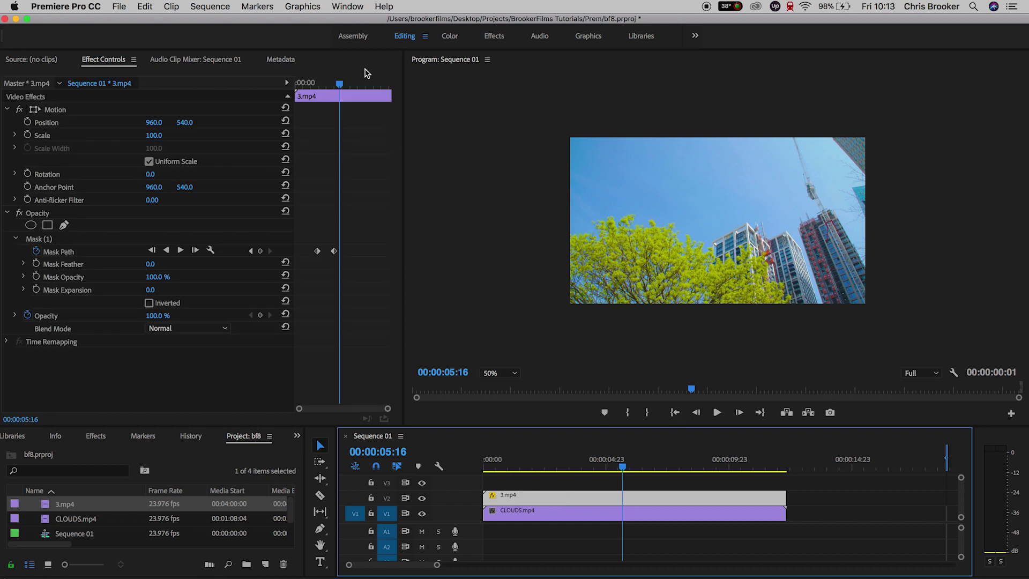
pyautogui.click(335, 252)
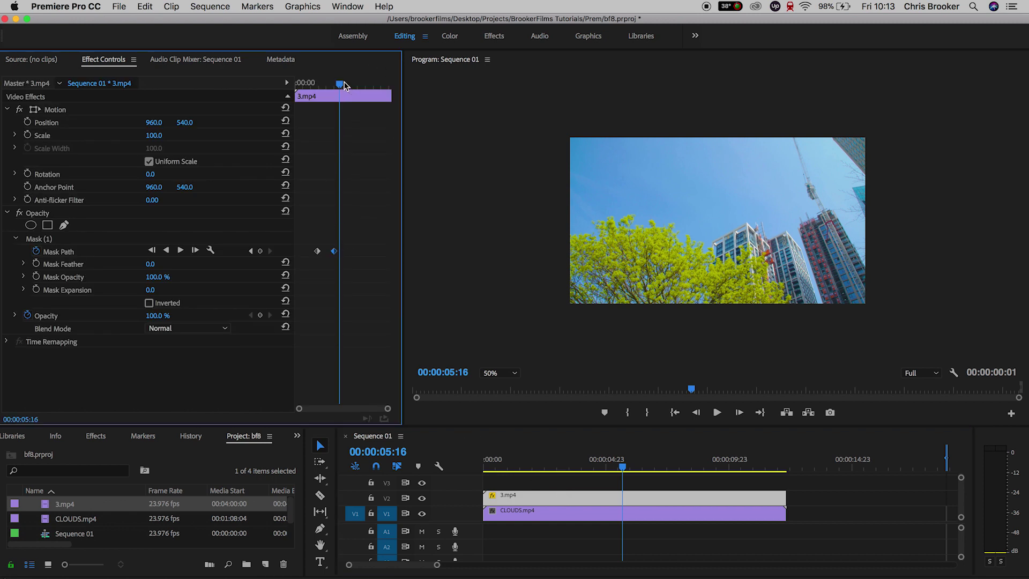
pyautogui.moveTo(345, 86); pyautogui.dragTo(335, 86)
pyautogui.click(47, 241)
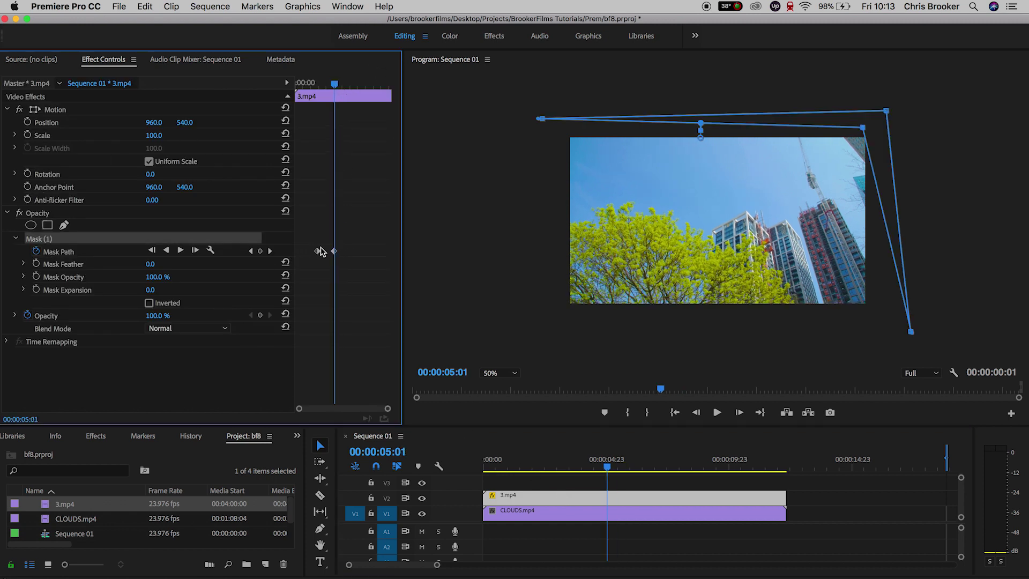
pyautogui.click(337, 252)
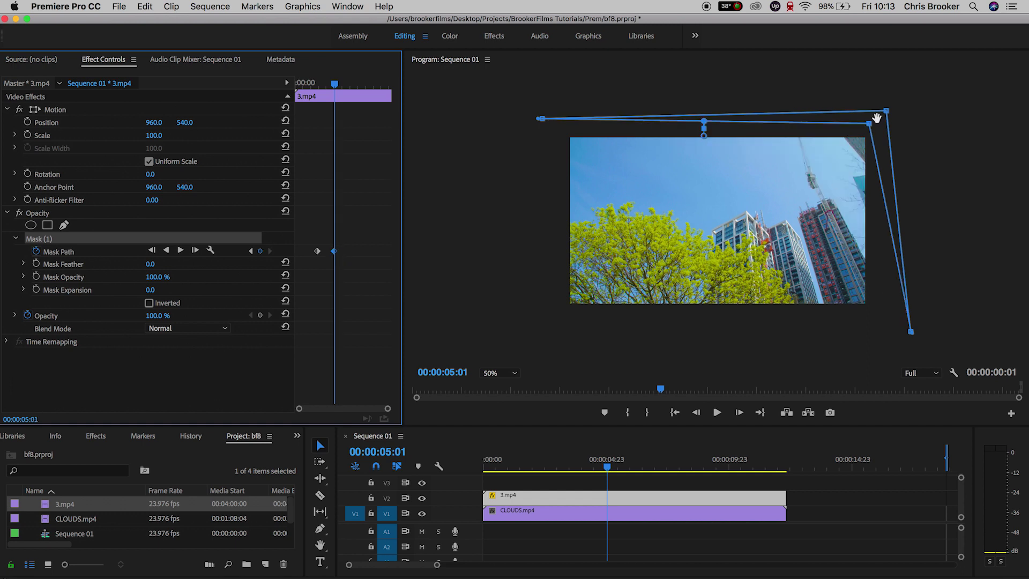
# Drag the mask corners onto the bottom edge and preview the wipe from 2:08.
pyautogui.moveTo(870, 123); pyautogui.dragTo(543, 332)
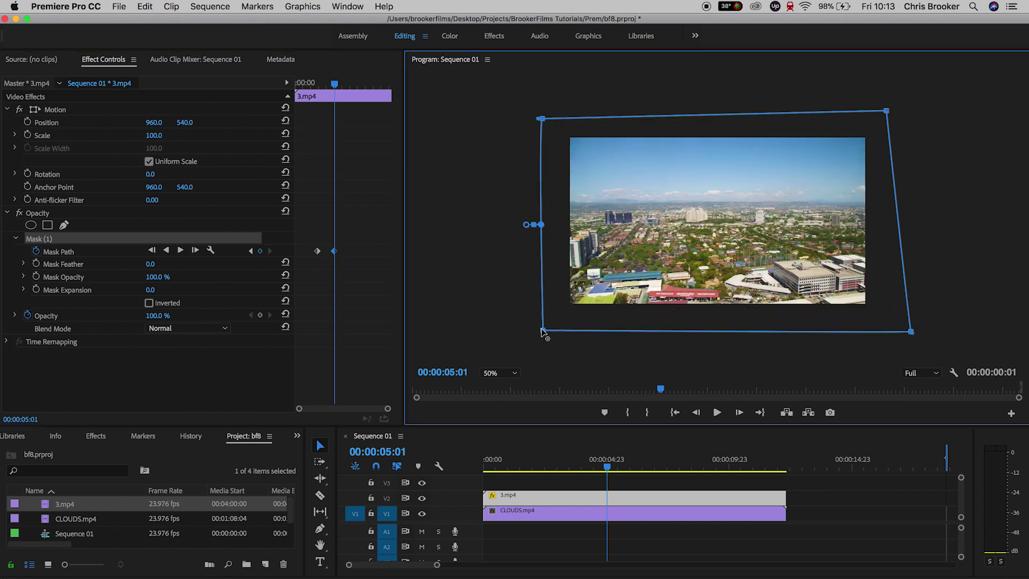
pyautogui.moveTo(544, 122); pyautogui.dragTo(546, 124)
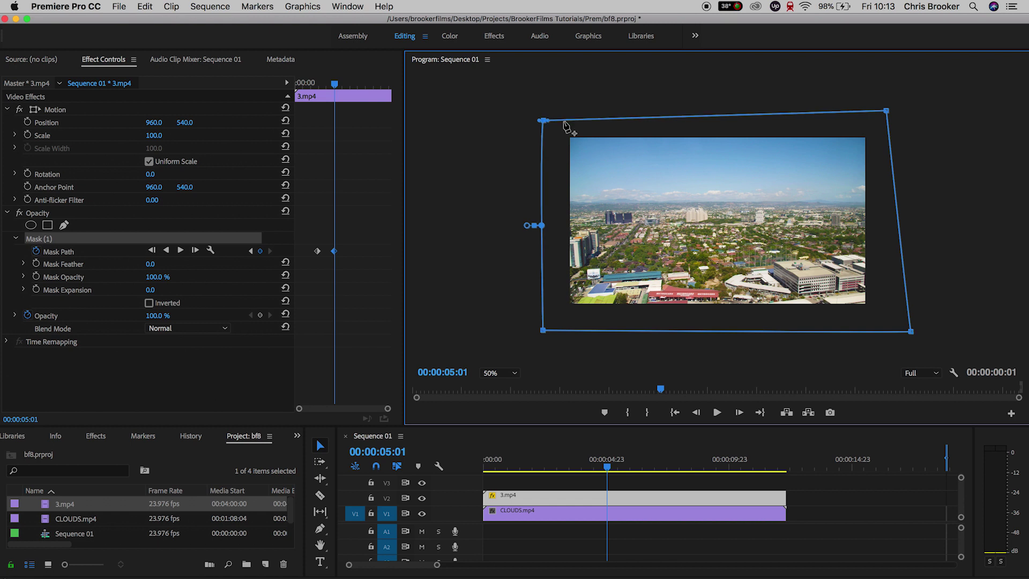
pyautogui.moveTo(888, 115); pyautogui.dragTo(894, 325)
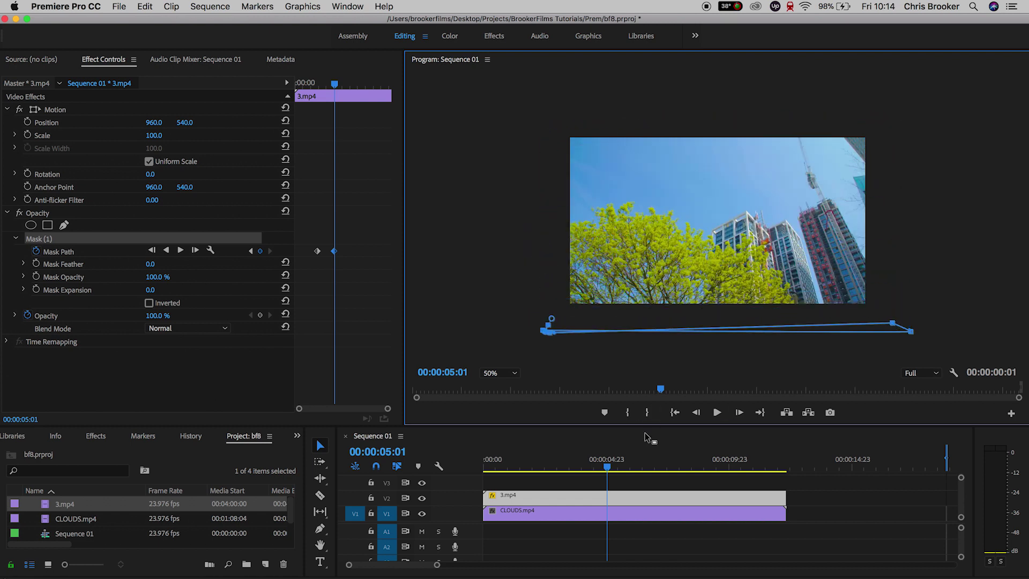
pyautogui.moveTo(607, 471); pyautogui.dragTo(541, 470)
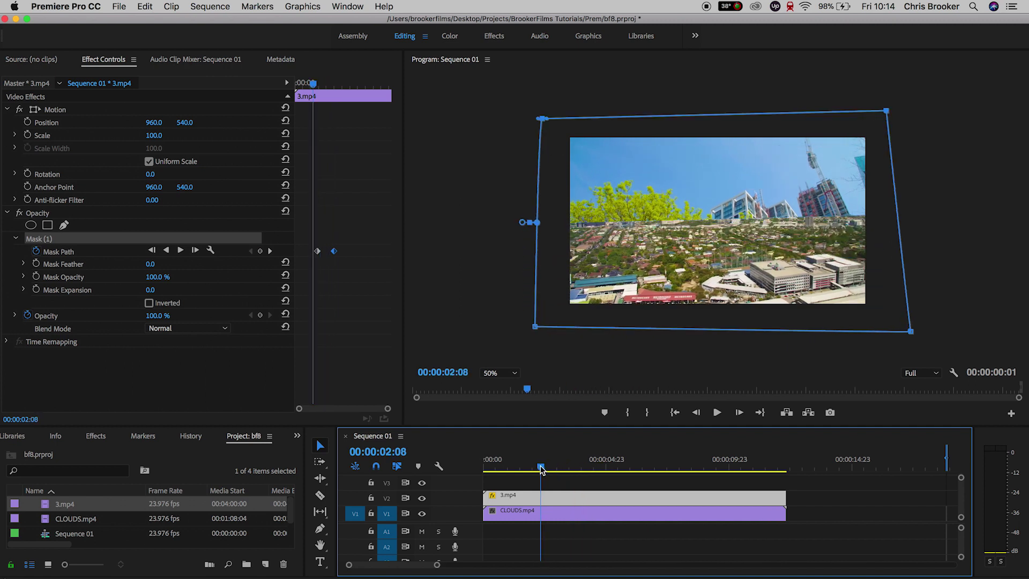
pyautogui.press('space')
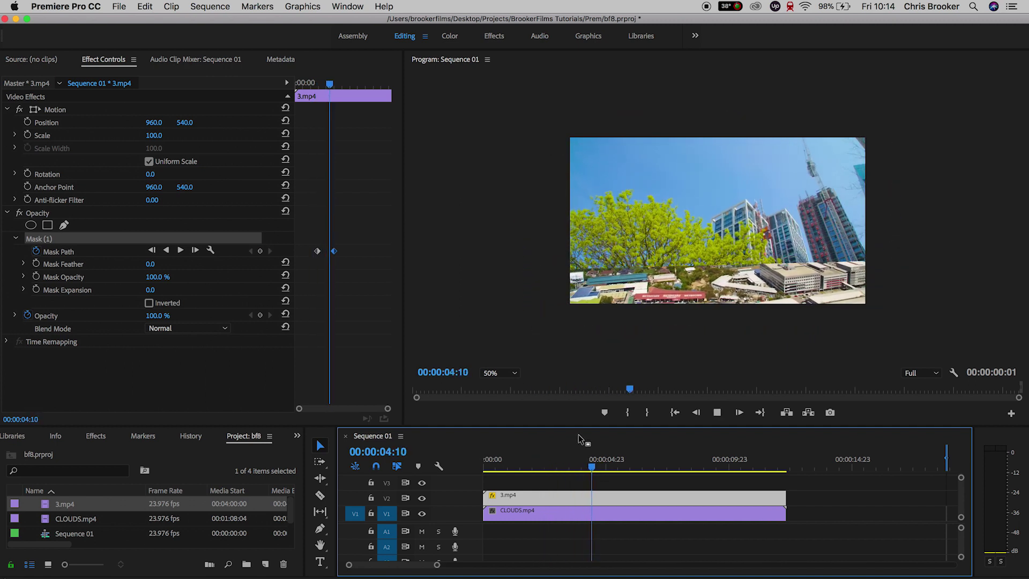
pyautogui.press('space')
# At 4:21, pull the mask's left edge out into a curve and preview from 3:01.
pyautogui.click(335, 87)
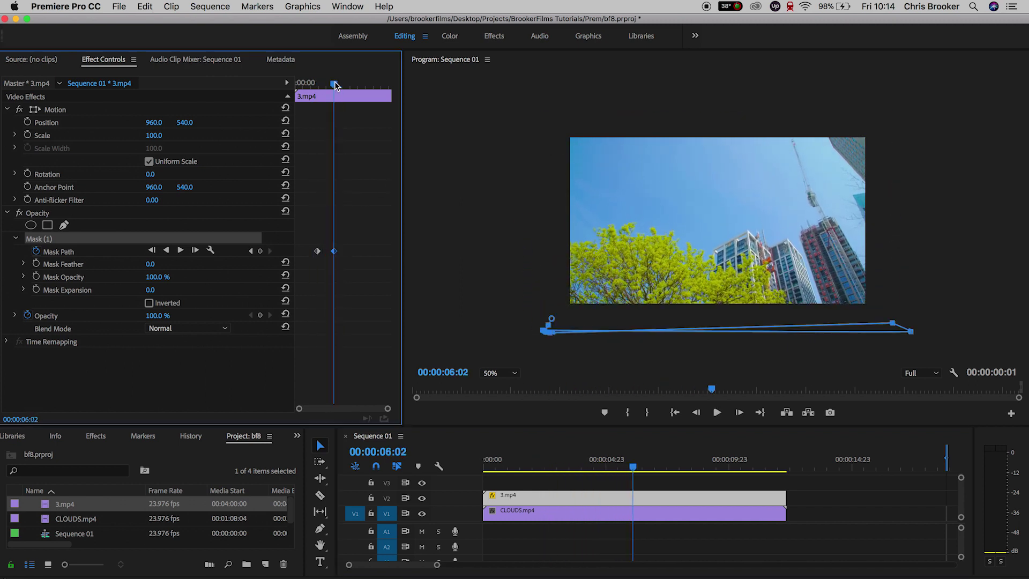
pyautogui.click(333, 253)
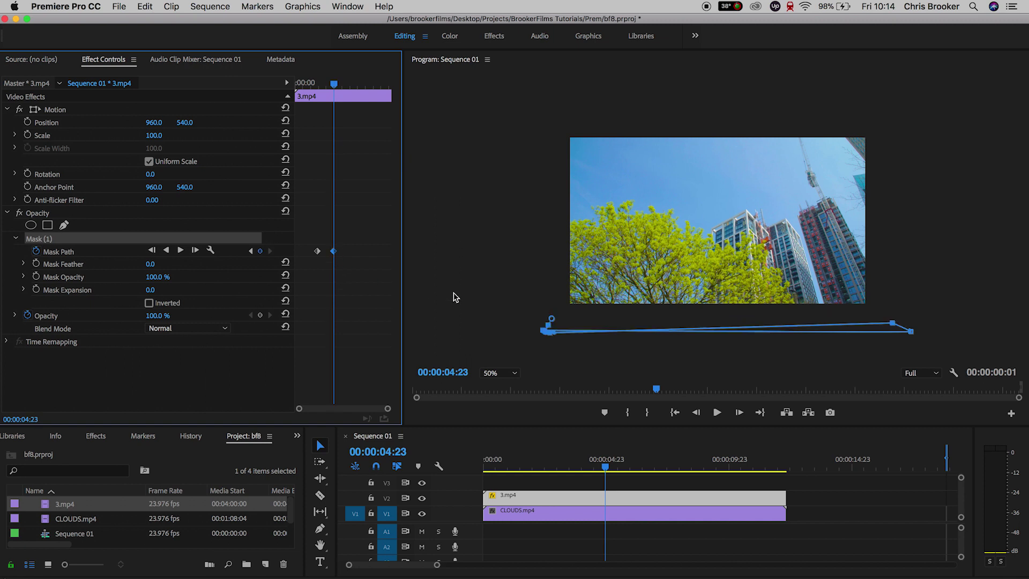
pyautogui.click(516, 140)
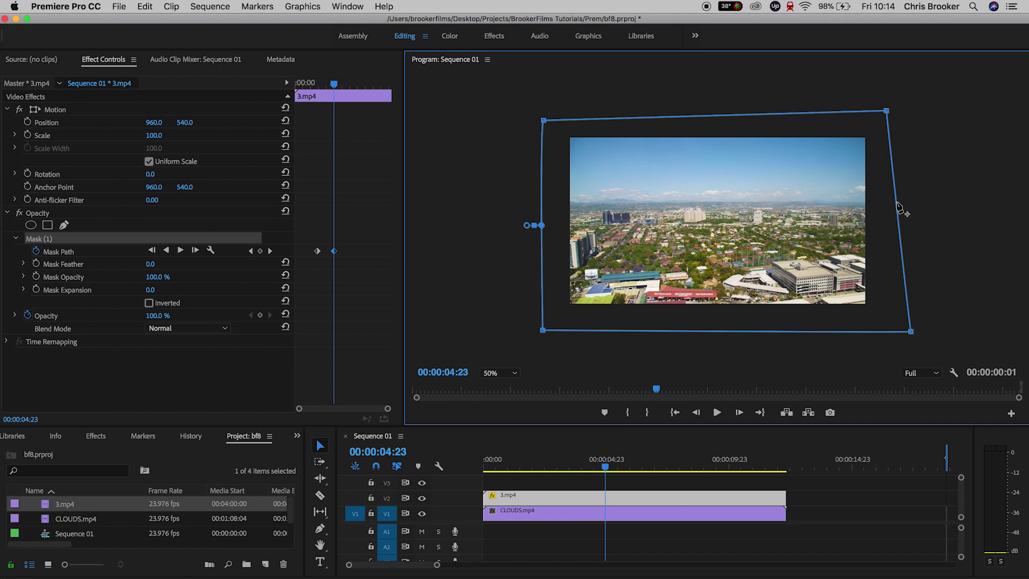
pyautogui.moveTo(334, 84); pyautogui.dragTo(340, 88)
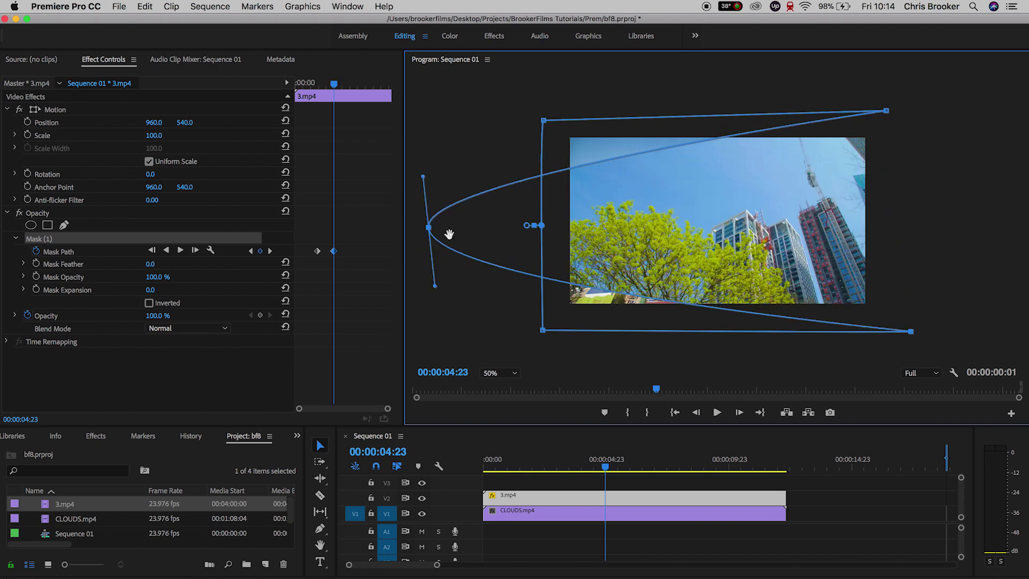
pyautogui.moveTo(543, 226); pyautogui.dragTo(434, 224)
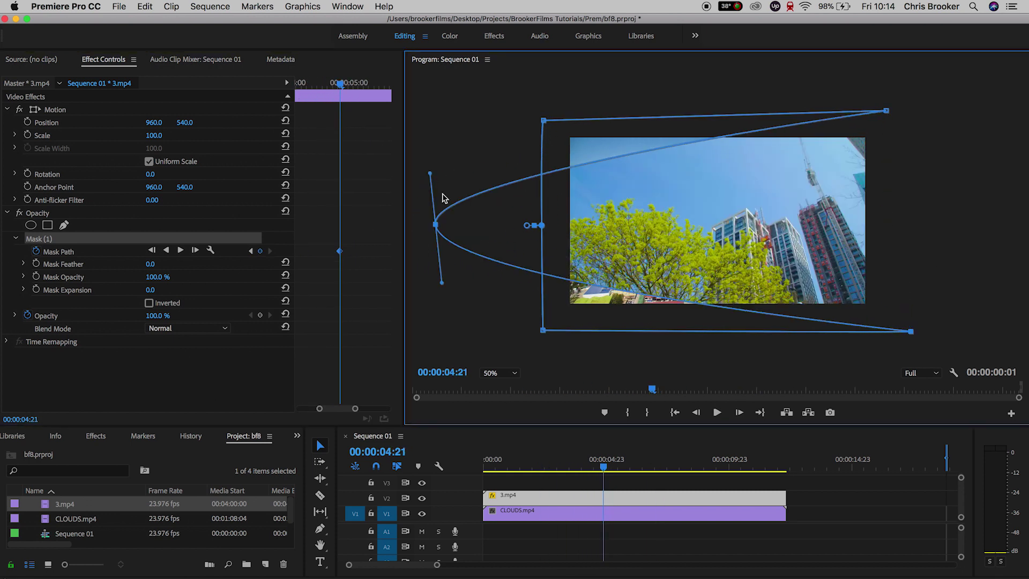
pyautogui.moveTo(599, 469); pyautogui.dragTo(549, 470)
pyautogui.press('space')
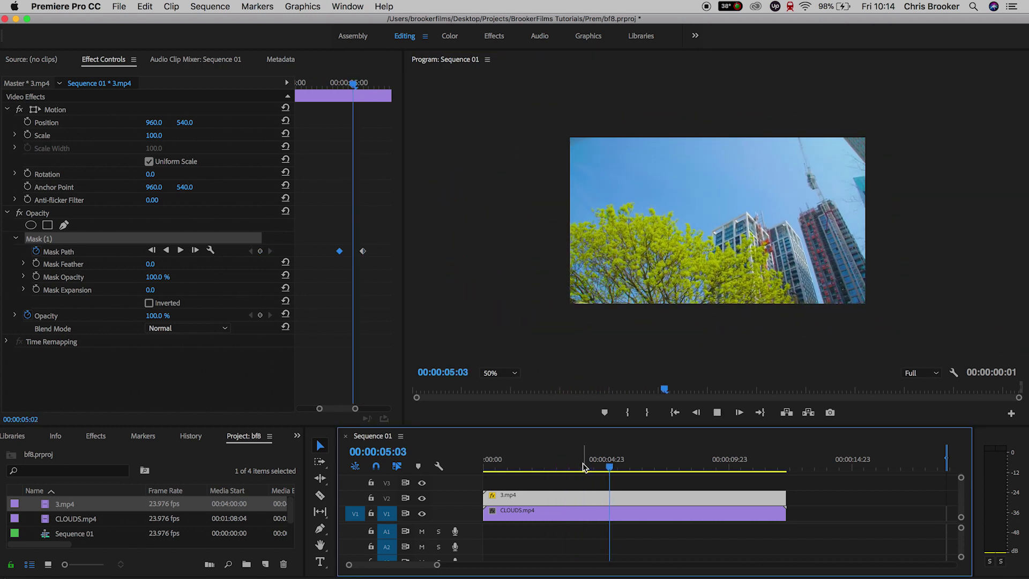
pyautogui.press('space')
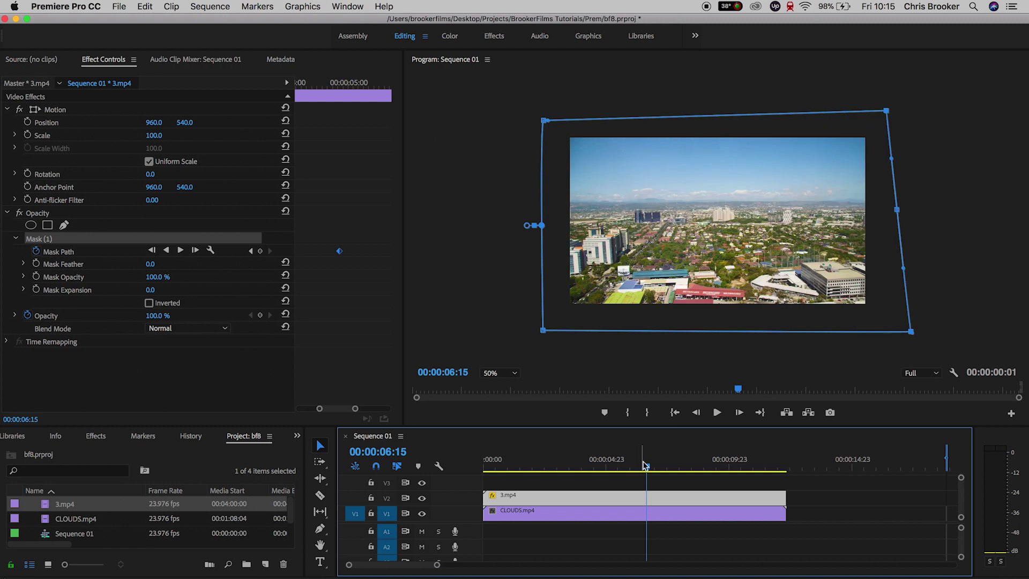
# At the 4:23 keyframe, drag the mask corners diagonally down to the bottom, adding a curved point.
pyautogui.click(359, 151)
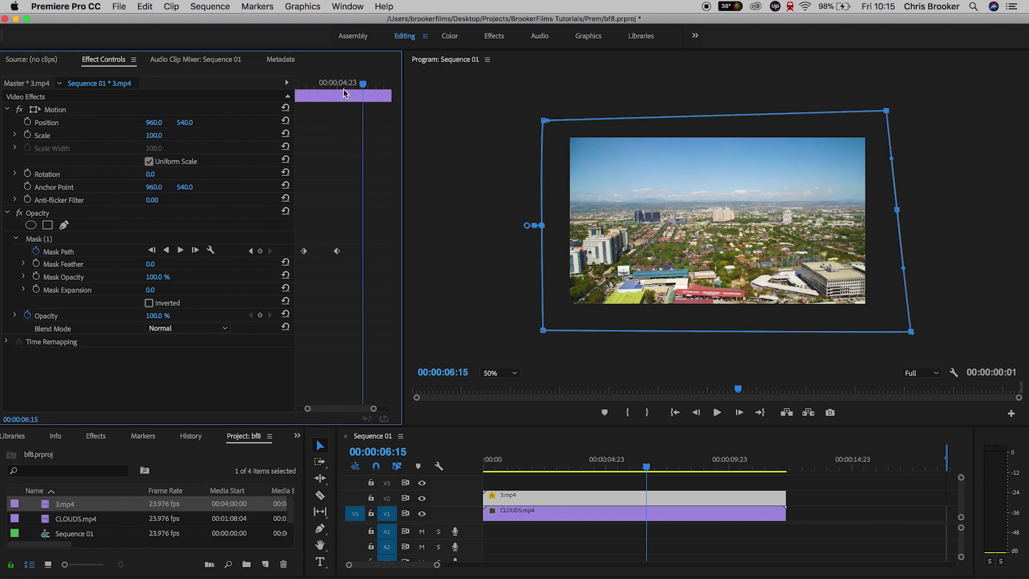
pyautogui.moveTo(344, 94); pyautogui.dragTo(336, 83)
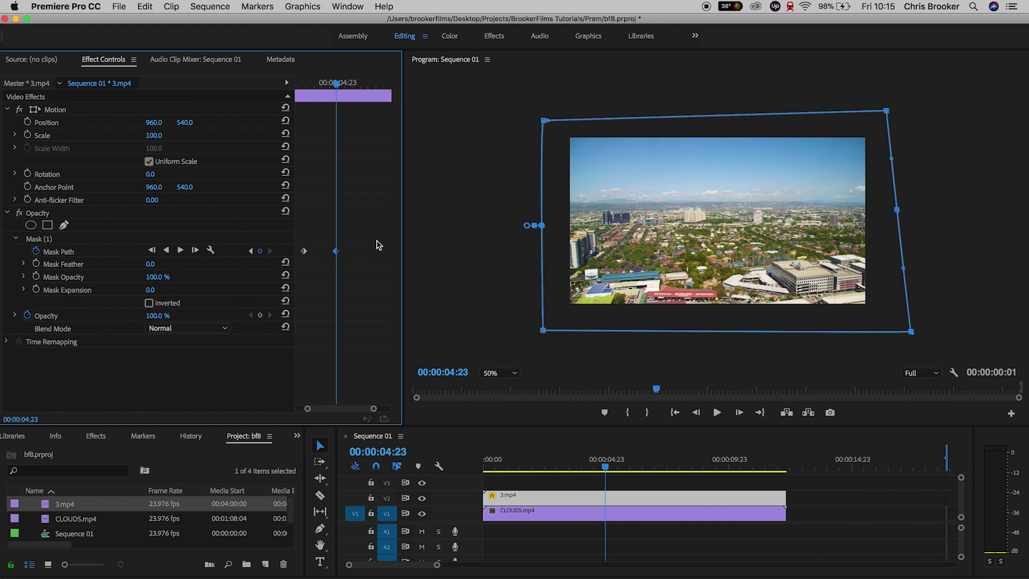
pyautogui.click(521, 146)
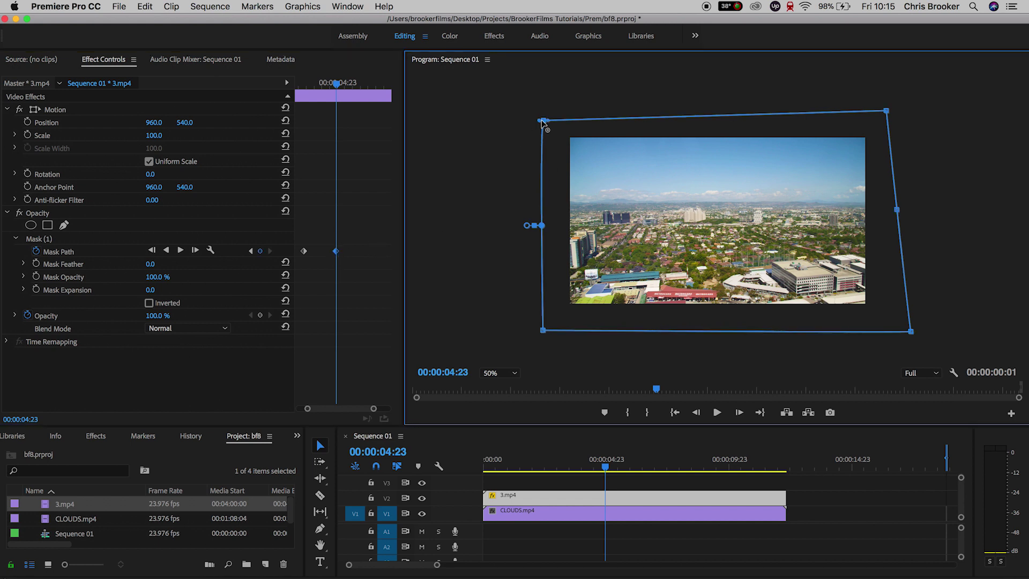
pyautogui.moveTo(543, 121); pyautogui.dragTo(553, 301)
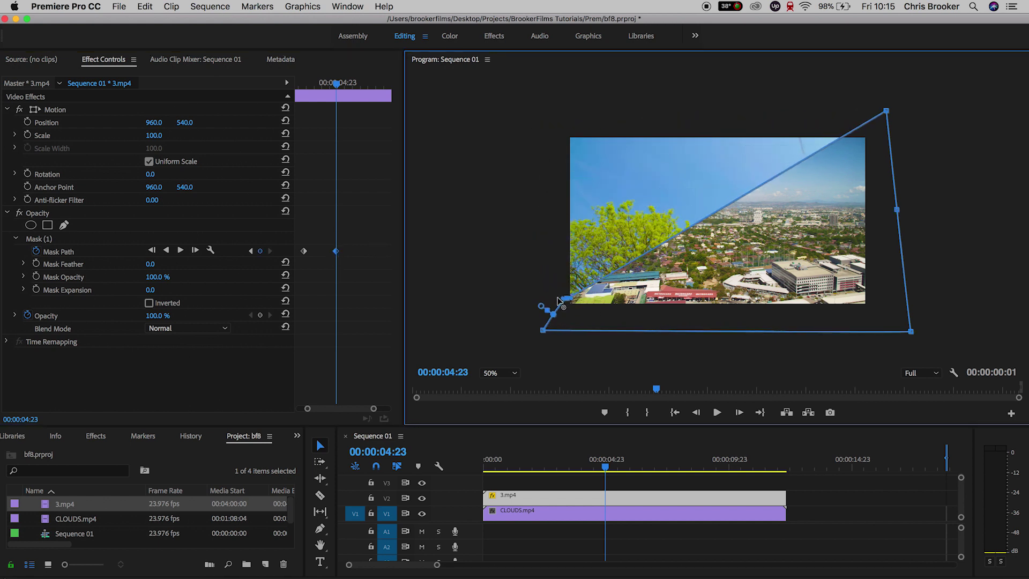
pyautogui.moveTo(866, 120); pyautogui.dragTo(556, 294)
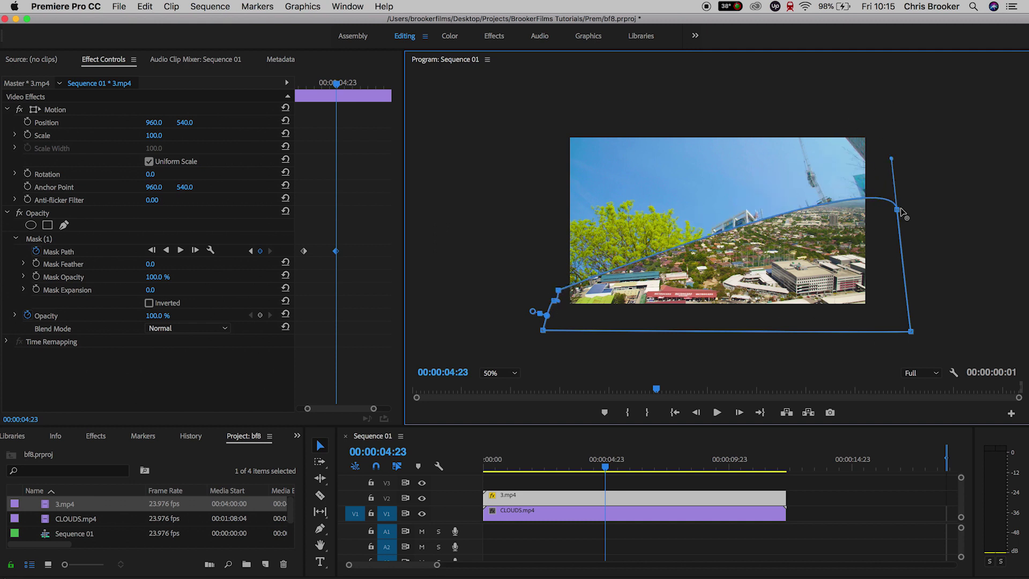
pyautogui.moveTo(897, 210); pyautogui.dragTo(595, 298)
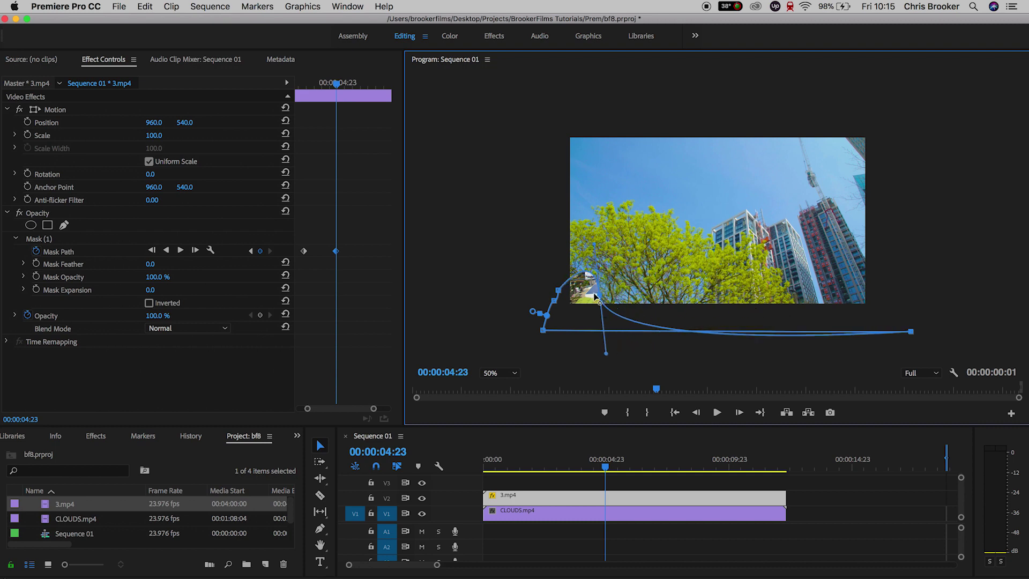
pyautogui.moveTo(596, 298); pyautogui.dragTo(565, 294)
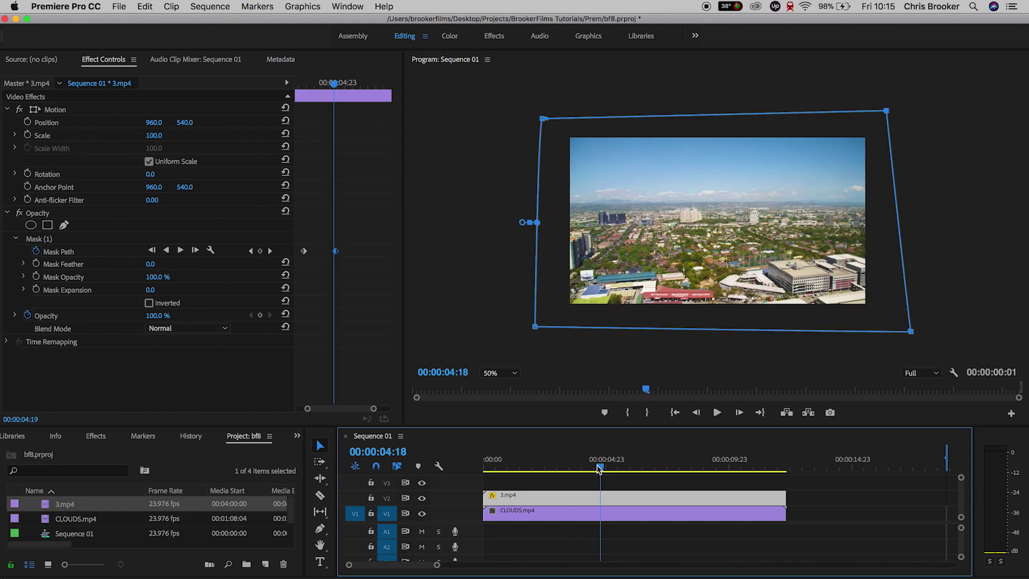